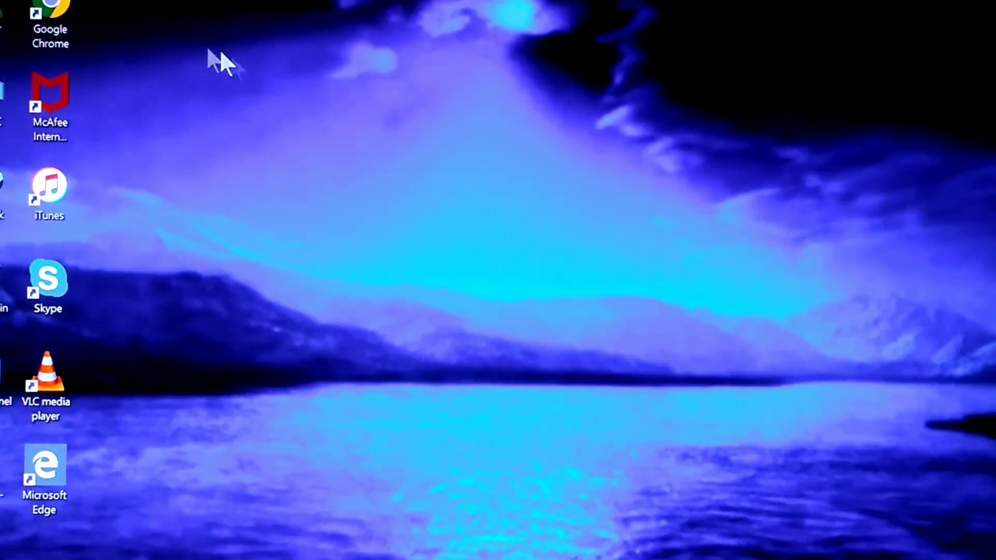
Step: Launch Google Chrome from its desktop shortcut to show the Google new tab page
double_click(52, 9)
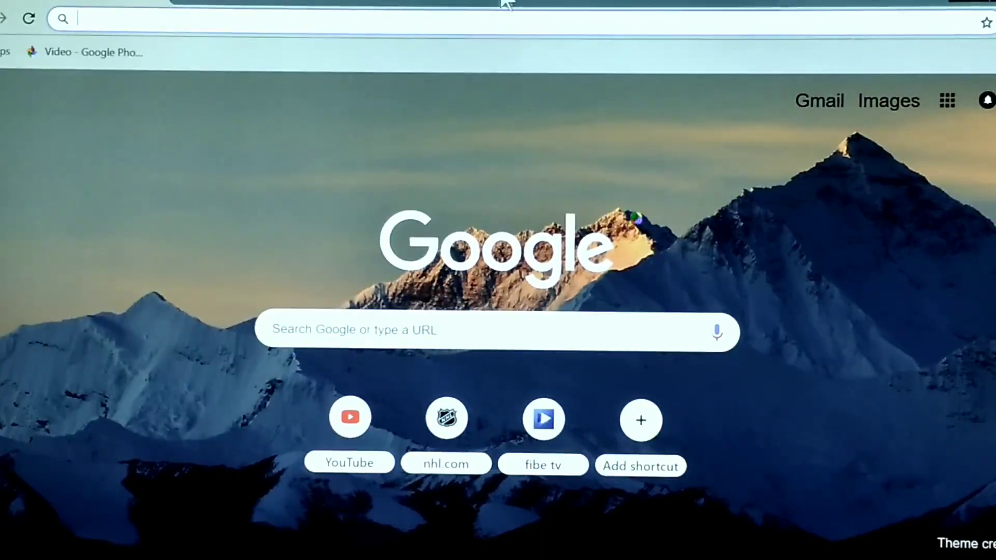
Step: Unmaximize the Chrome window and snap it to the right half of the screen
drag(483, 3, 692, 98)
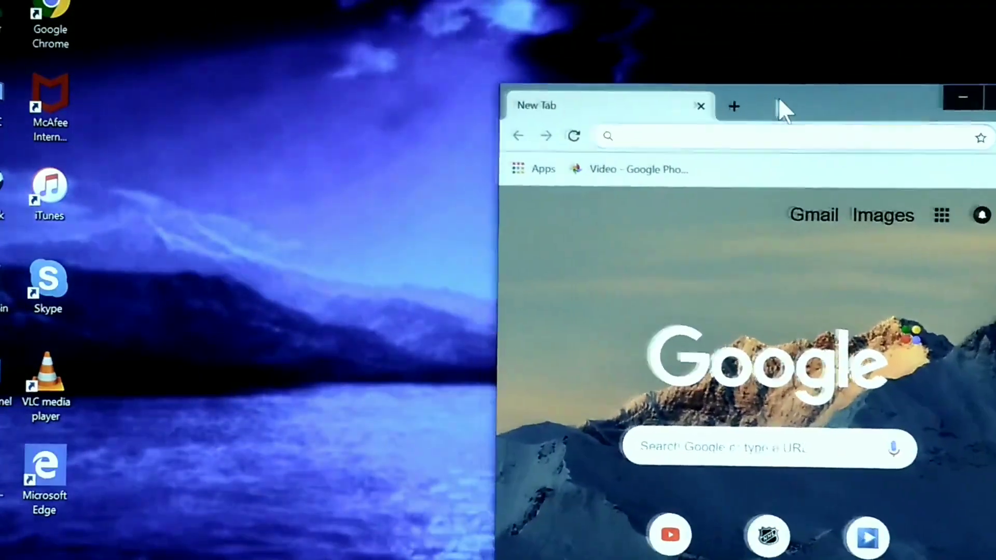
drag(689, 89, 995, 129)
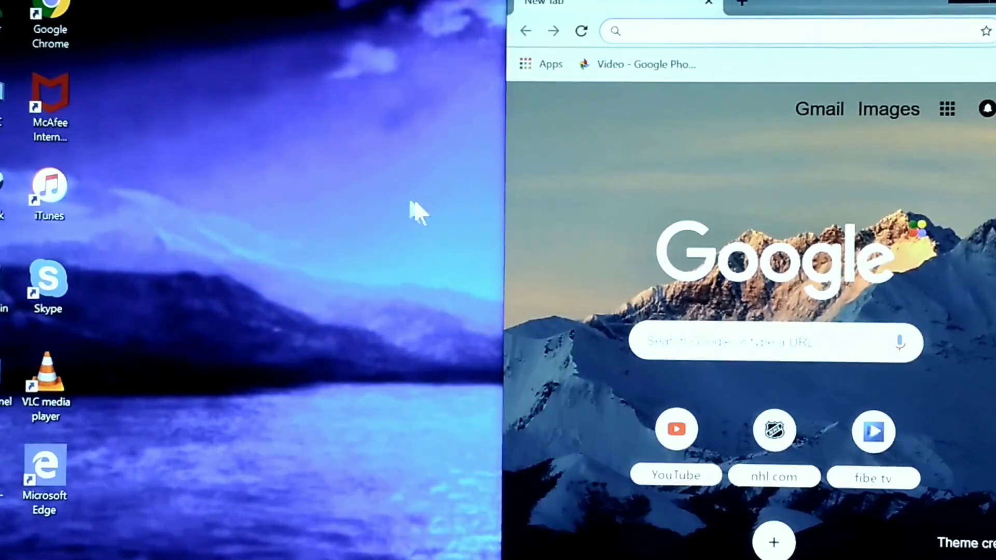
double_click(56, 6)
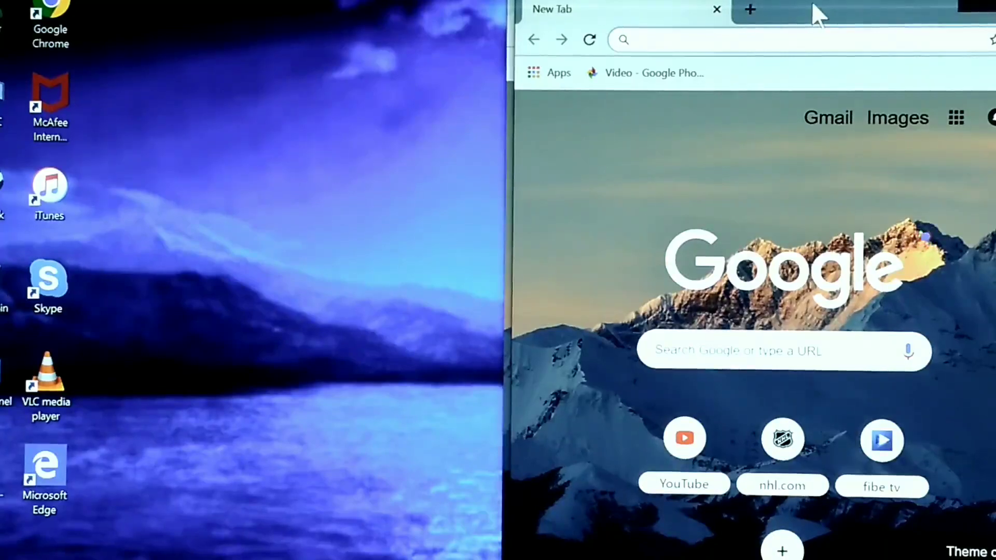
mouse_move(814, 15)
mouse_down()
mouse_move(362, 33)
mouse_move(256, 10)
mouse_up()
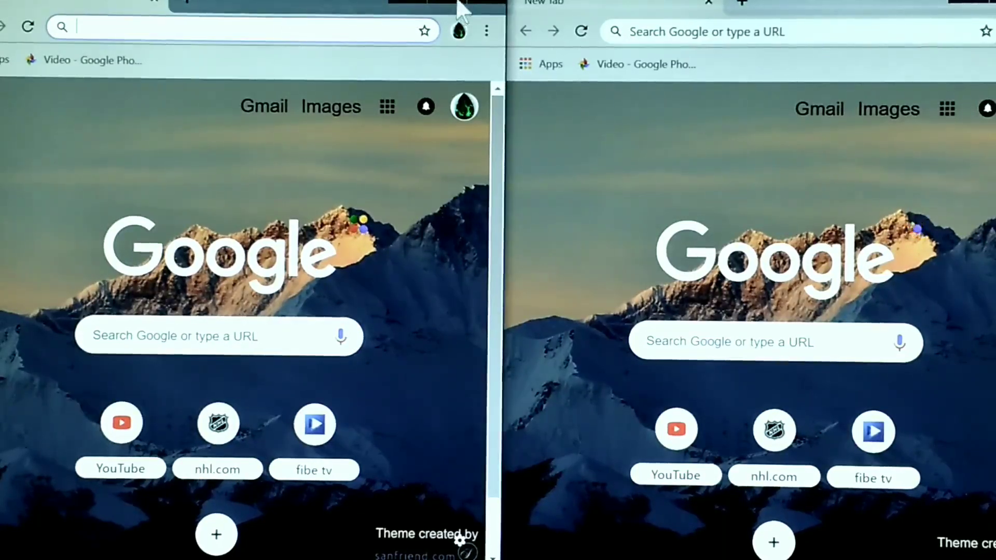
click(490, 5)
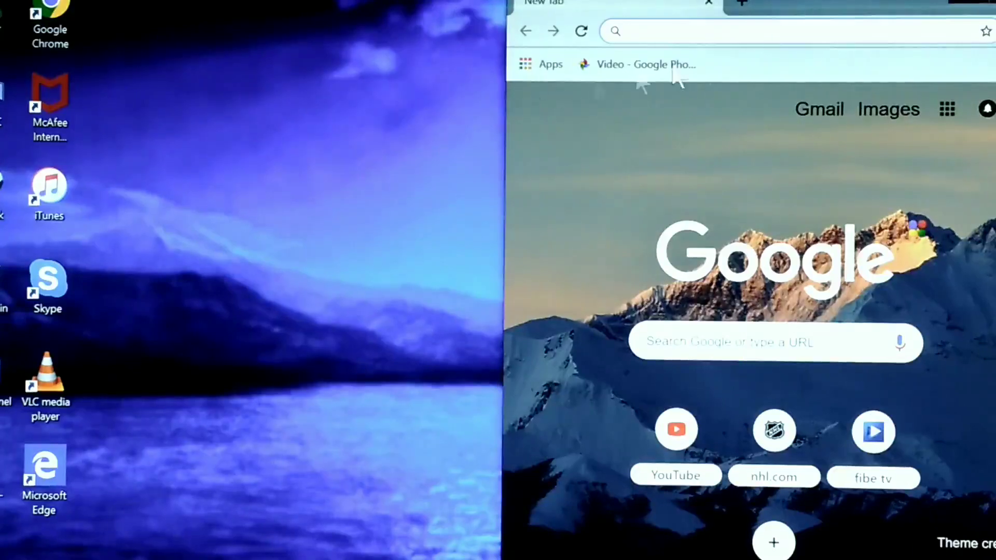
mouse_move(852, 7)
mouse_down()
mouse_move(809, 12)
mouse_move(827, 11)
mouse_up()
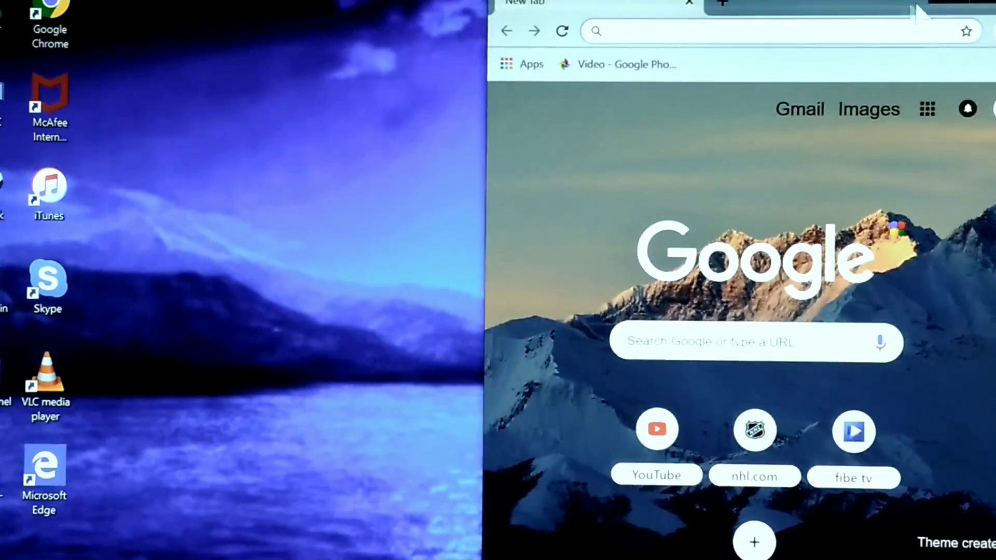
click(986, 5)
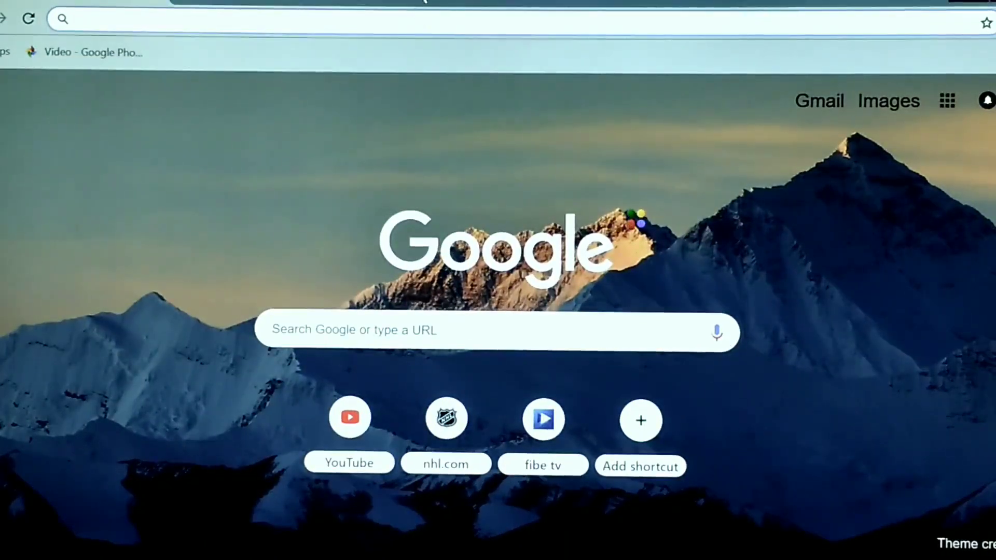
drag(424, 3, 626, 56)
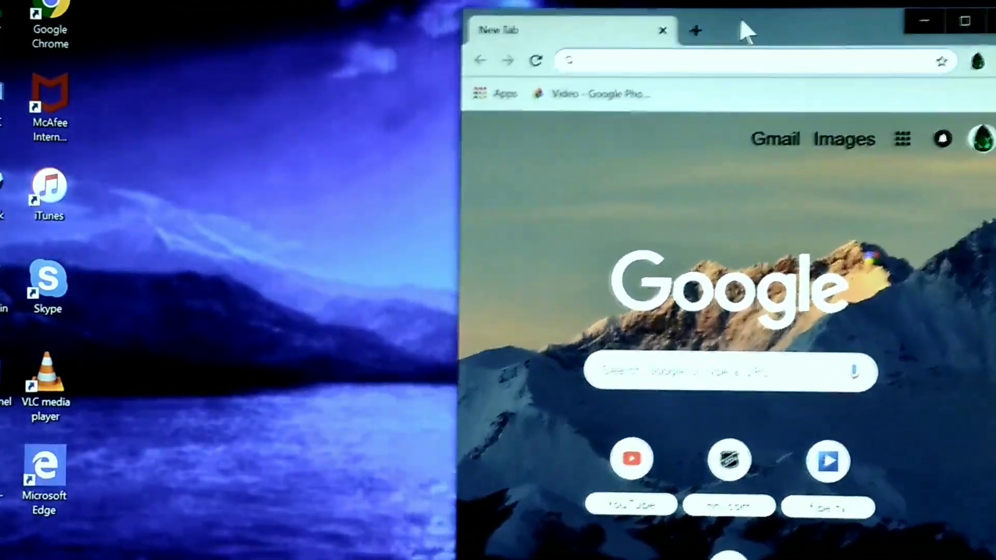
drag(621, 44, 784, 1)
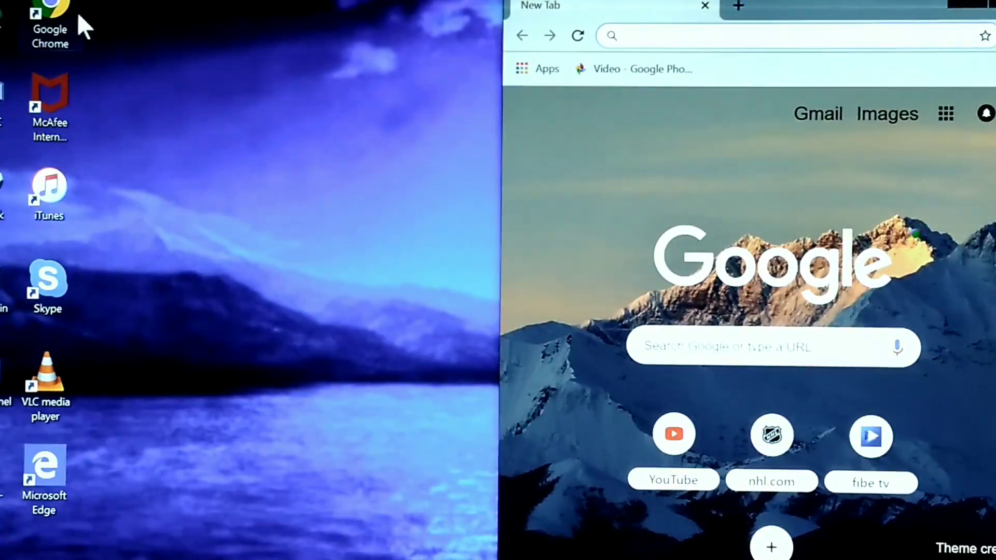
click(59, 7)
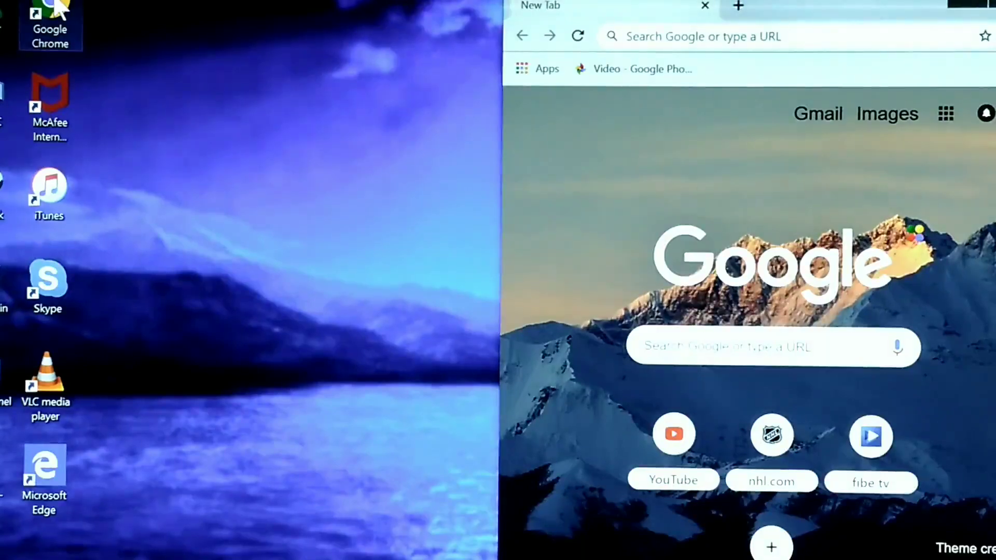
Step: Open another Chrome window, then snap the front window to the right half to trigger Snap Assist
double_click(59, 6)
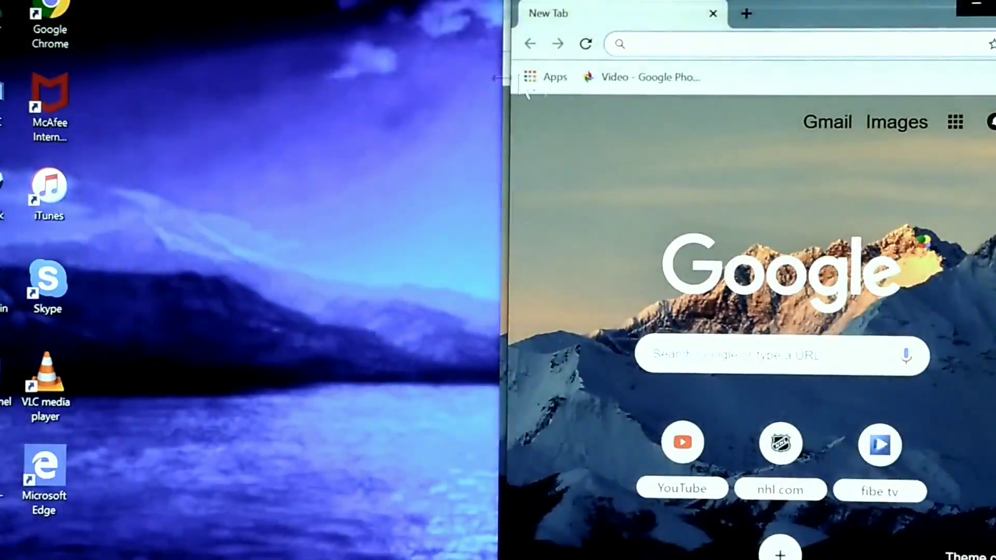
drag(793, 17, 232, 9)
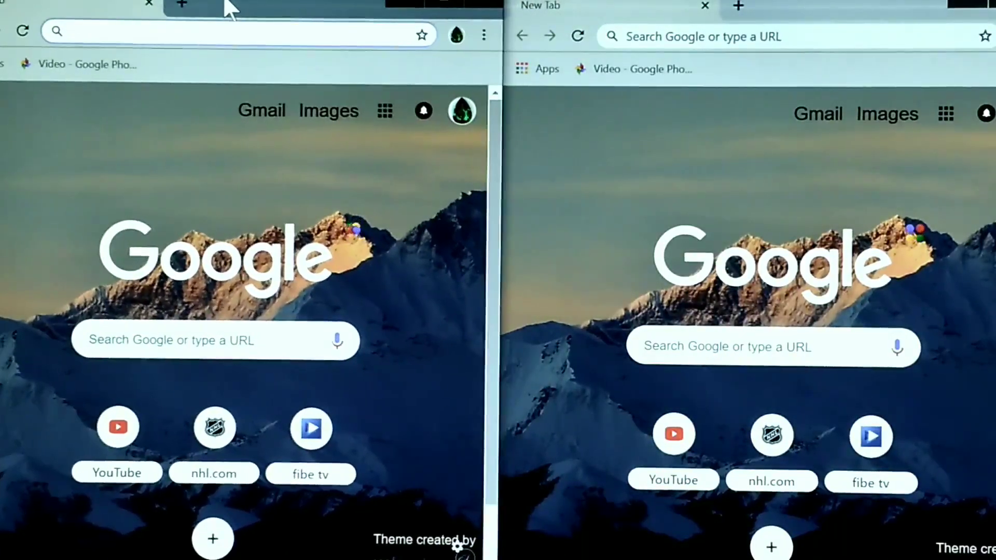
drag(231, 9, 236, 9)
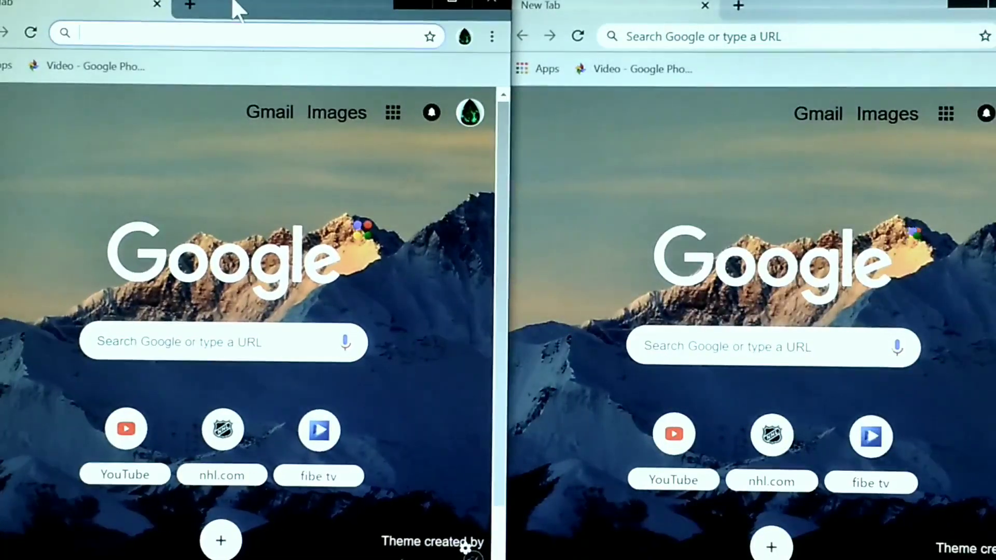
mouse_move(236, 10)
mouse_down()
mouse_move(691, 108)
mouse_move(965, 118)
mouse_up()
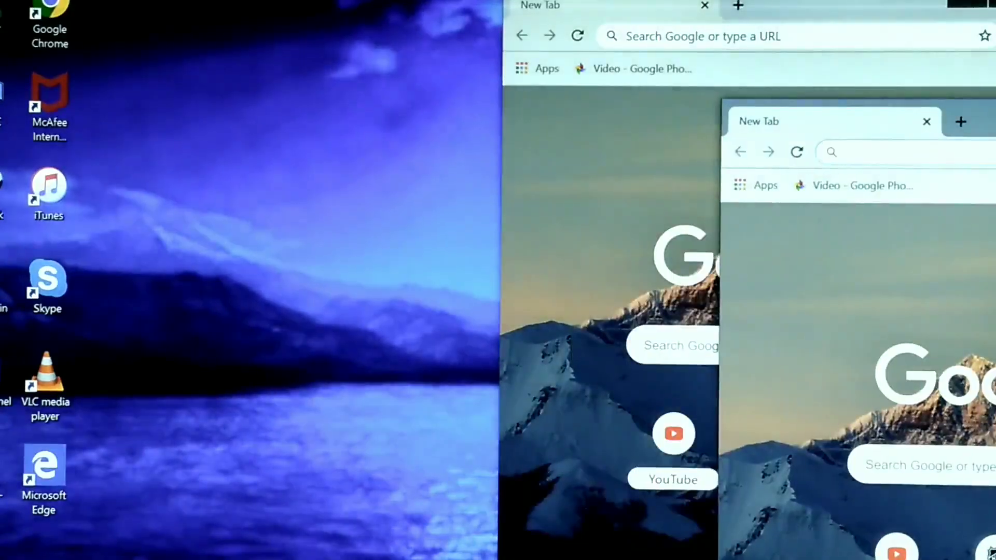
drag(965, 118, 995, 125)
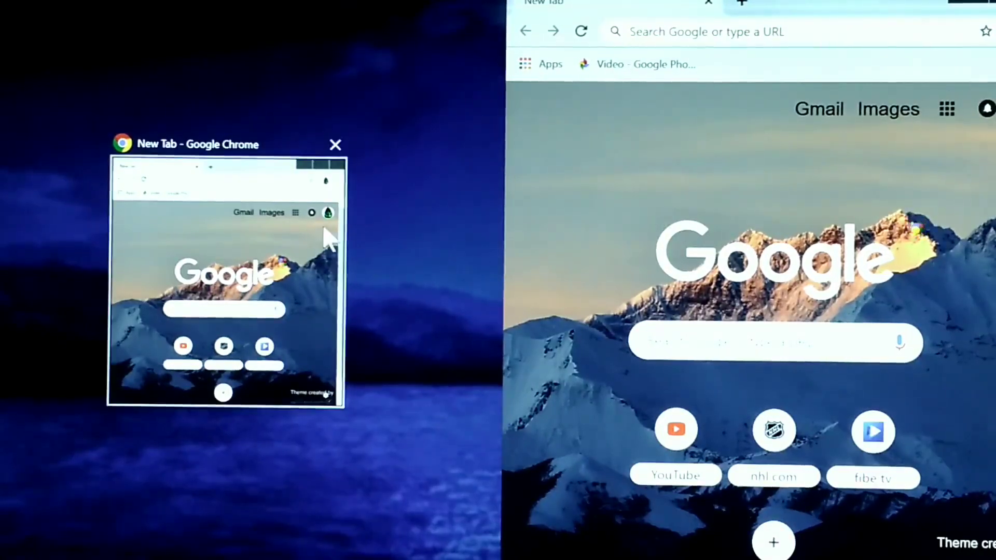
mouse_move(225, 281)
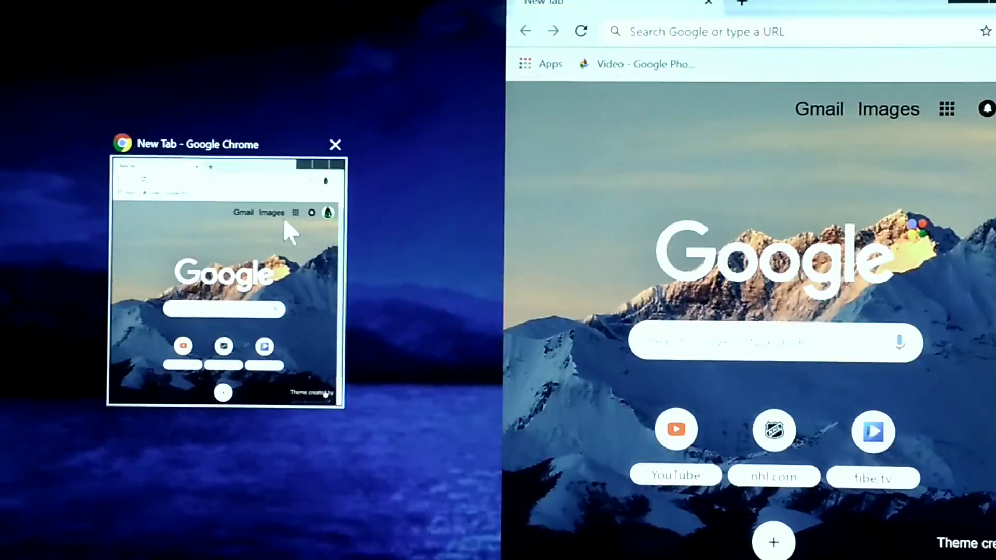
Step: Snap the second Chrome window into the left half, then maximize and restore it
click(320, 165)
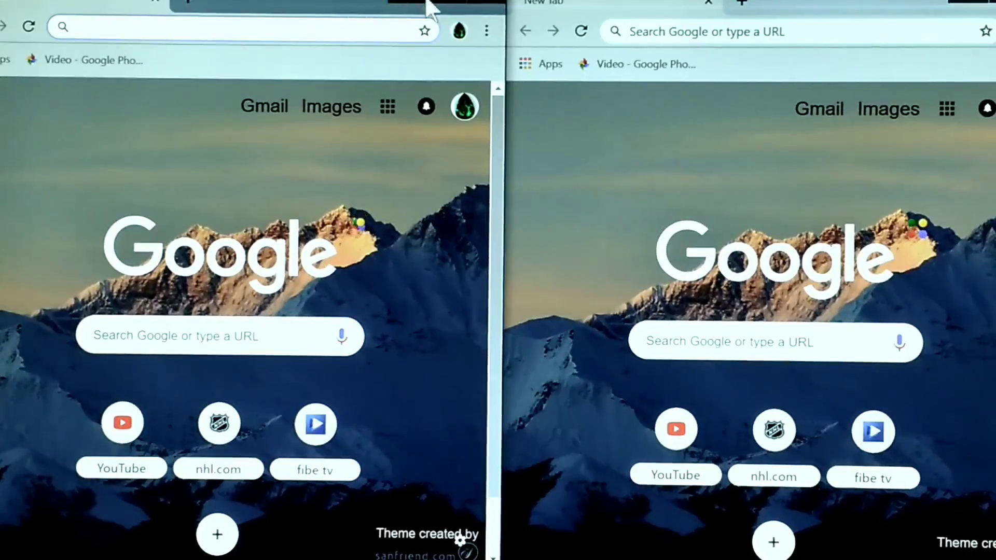
double_click(468, 5)
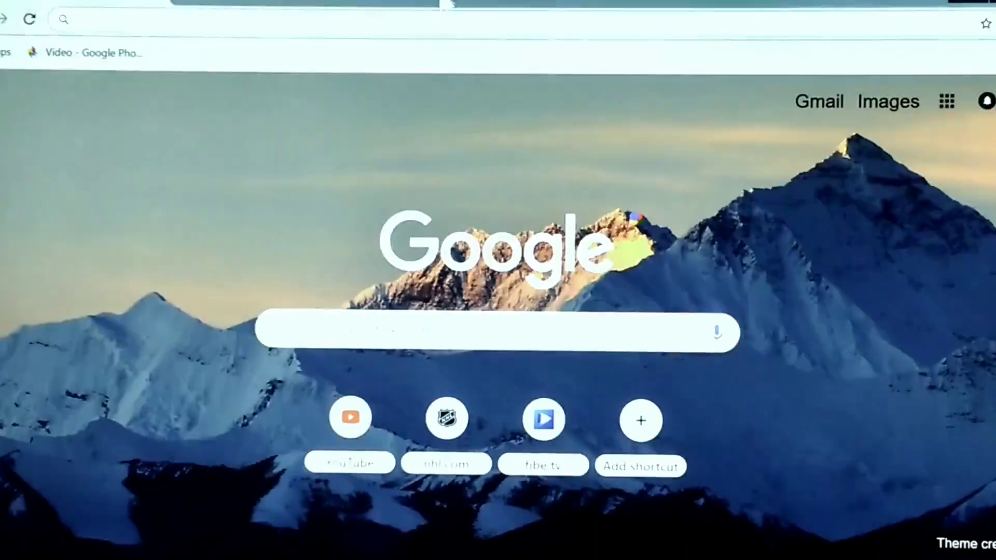
mouse_move(406, 2)
mouse_down()
mouse_move(459, 61)
mouse_move(272, 17)
mouse_up()
Step: Close the left Chrome window and snap the remaining one back to the right half
click(476, 19)
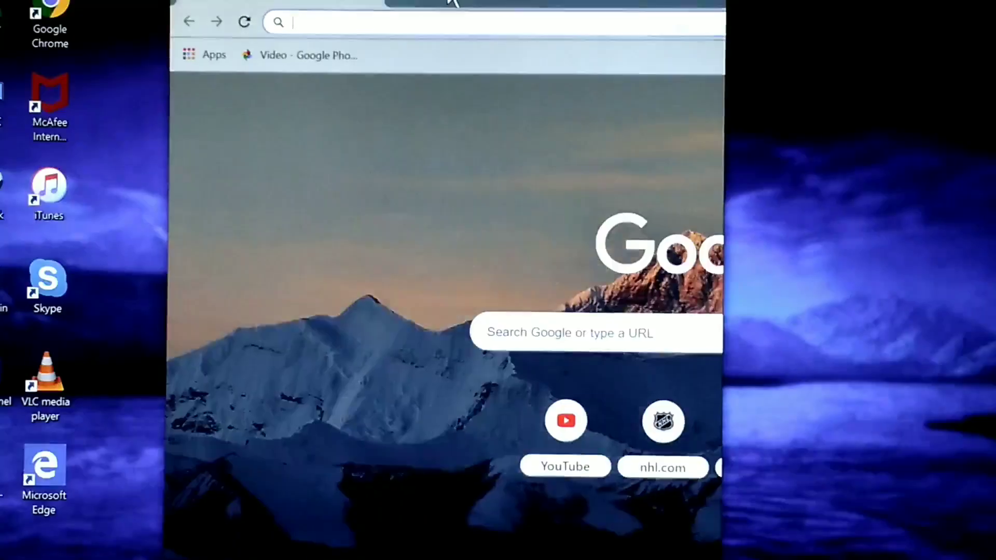
drag(451, 1, 612, 66)
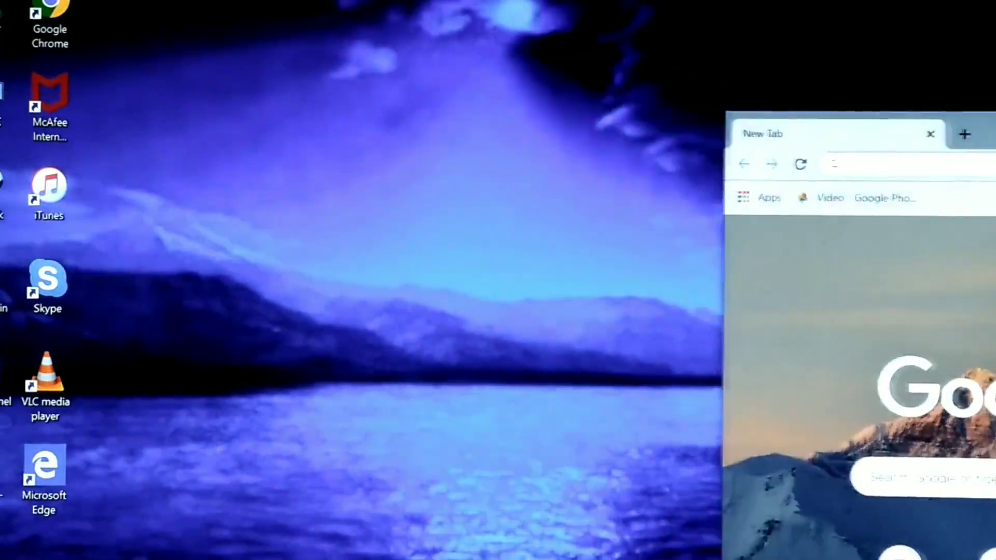
drag(605, 55, 995, 109)
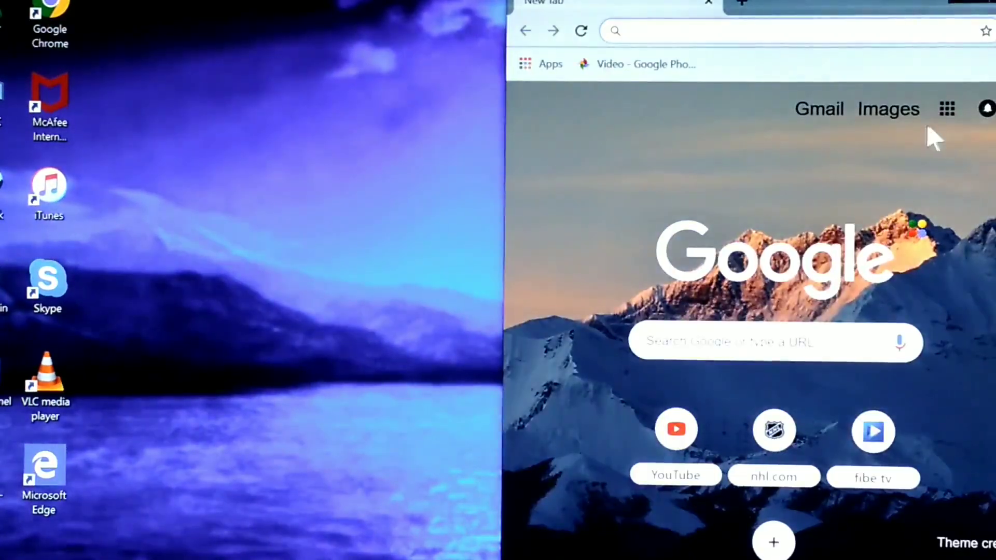